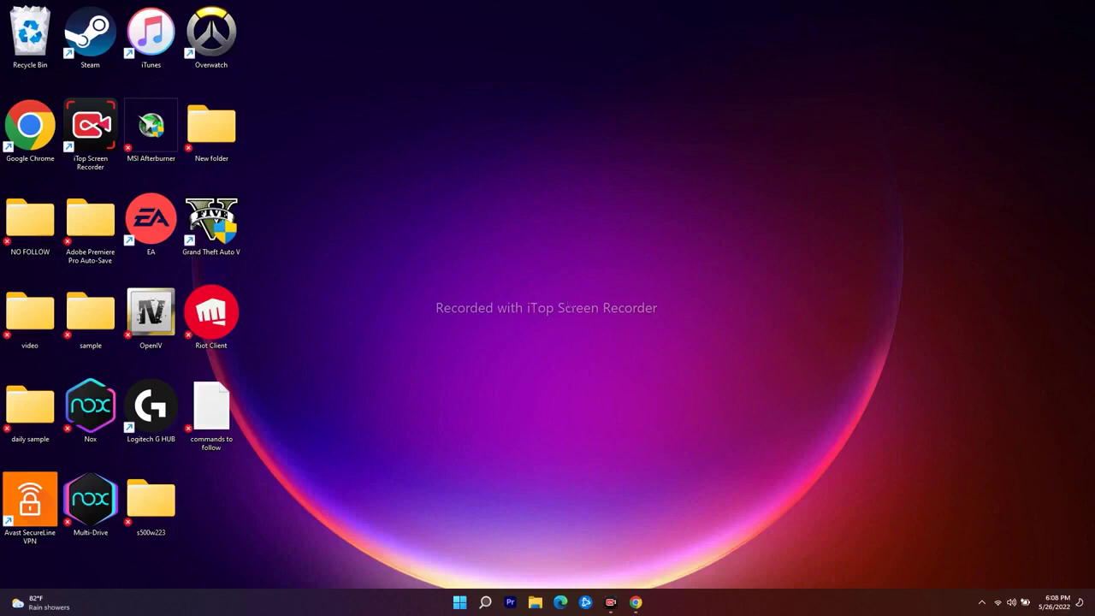
Open Settings from Search and go to System > Troubleshoot > Other troubleshooters
{"action": "left_click", "coordinate": [481, 604]}
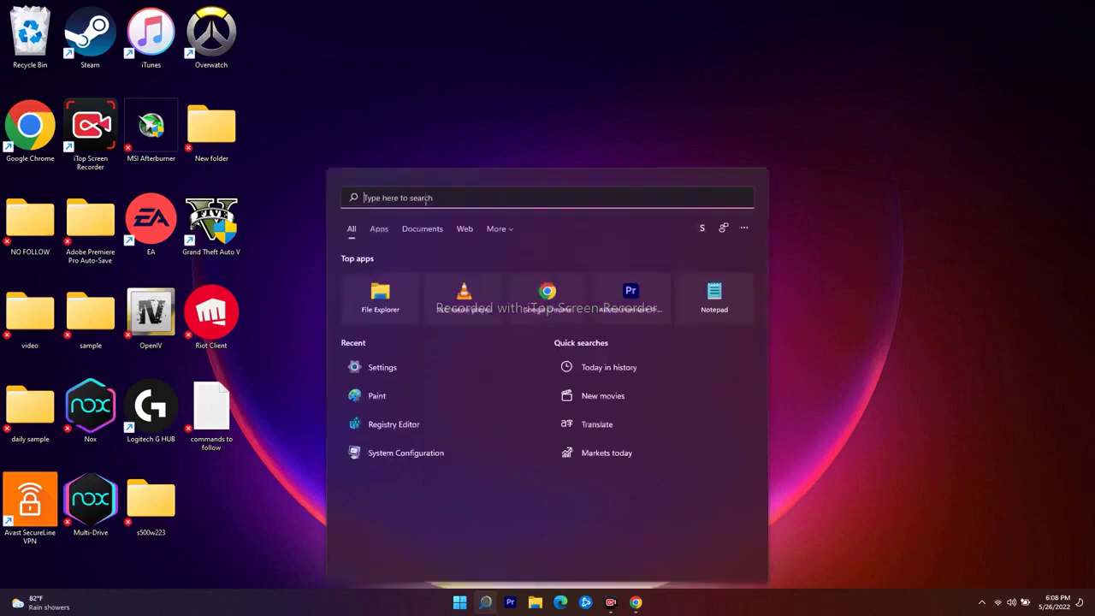
{"action": "left_click", "coordinate": [408, 367]}
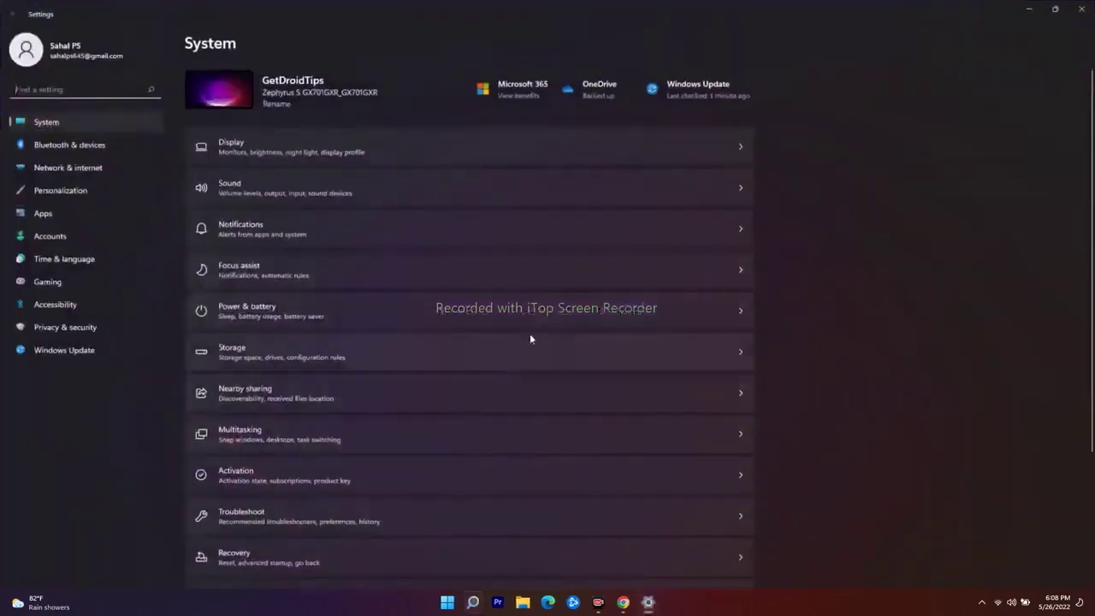
{"action": "left_click", "coordinate": [118, 122]}
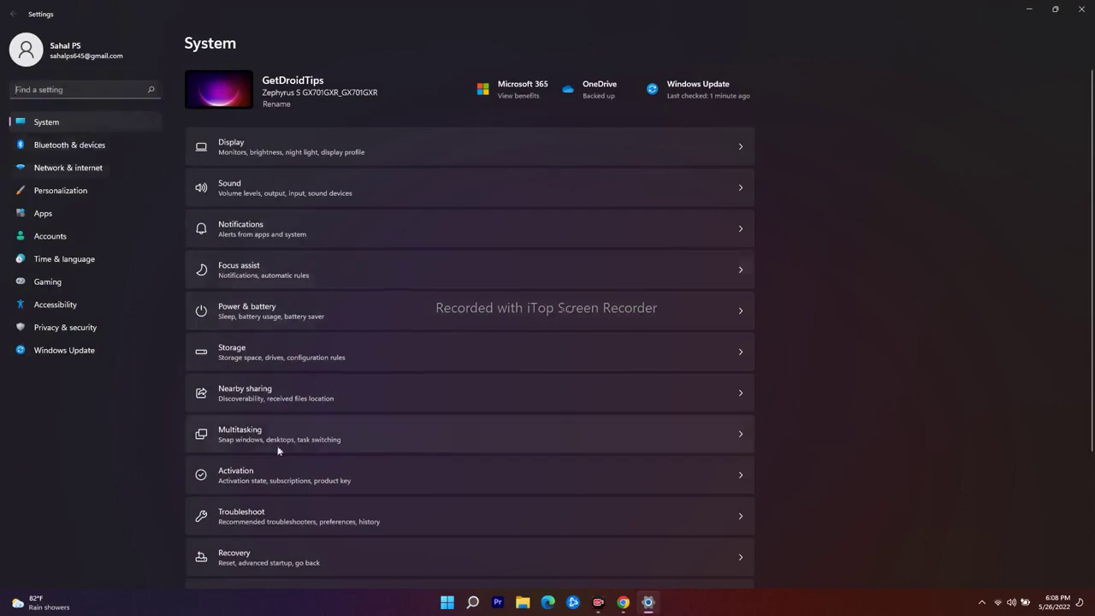
{"action": "left_click", "coordinate": [262, 515]}
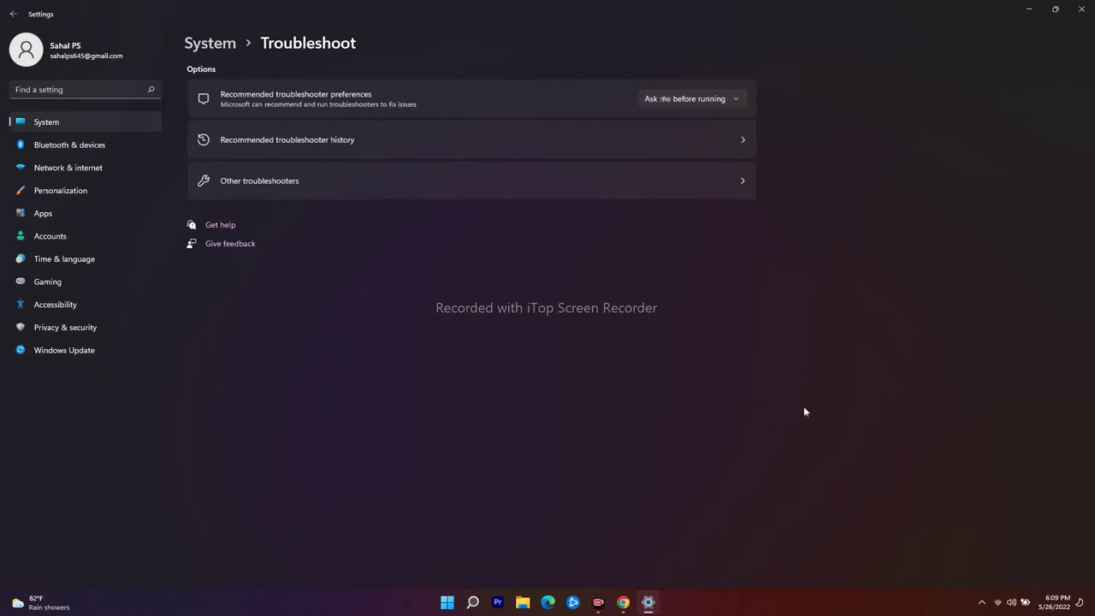
{"action": "left_click", "coordinate": [305, 187]}
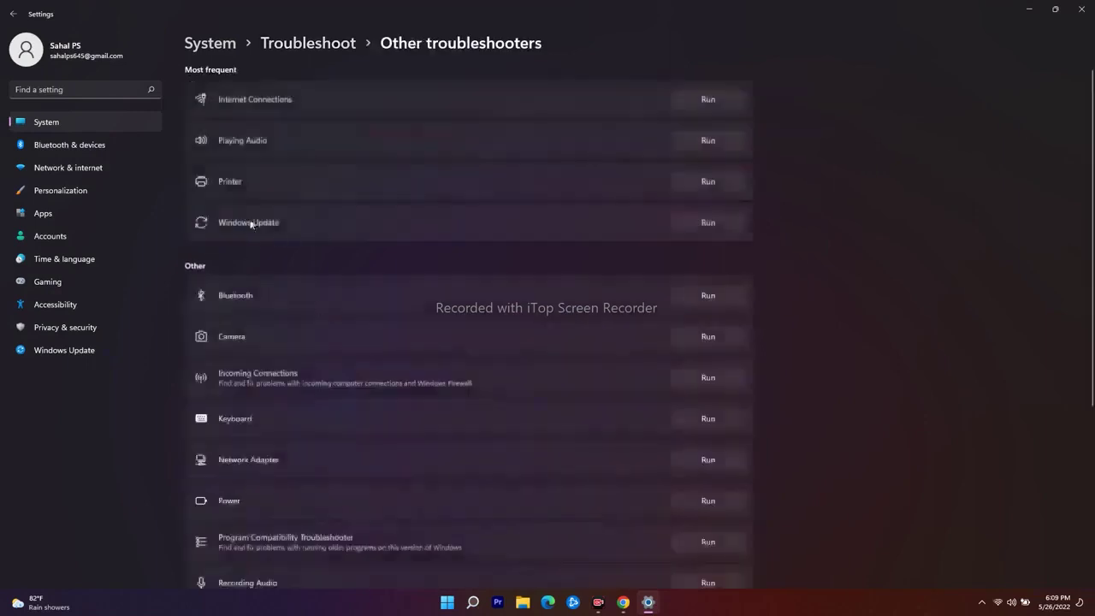
Run the Windows Update troubleshooter, let it repair the service registration, then close its results
{"action": "left_click", "coordinate": [704, 223]}
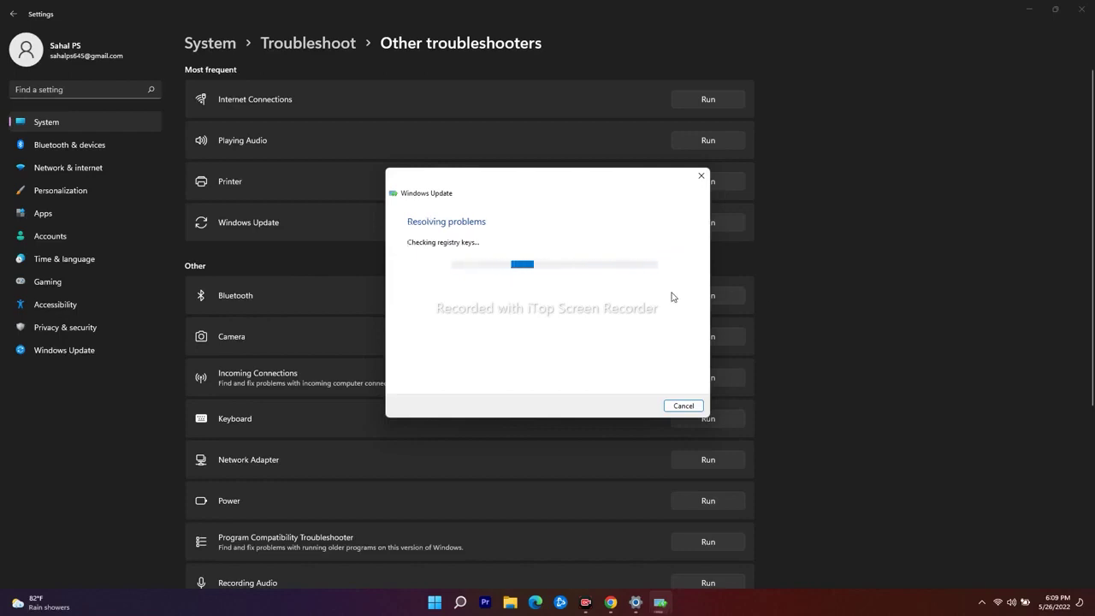
{"action": "left_click", "coordinate": [1029, 10]}
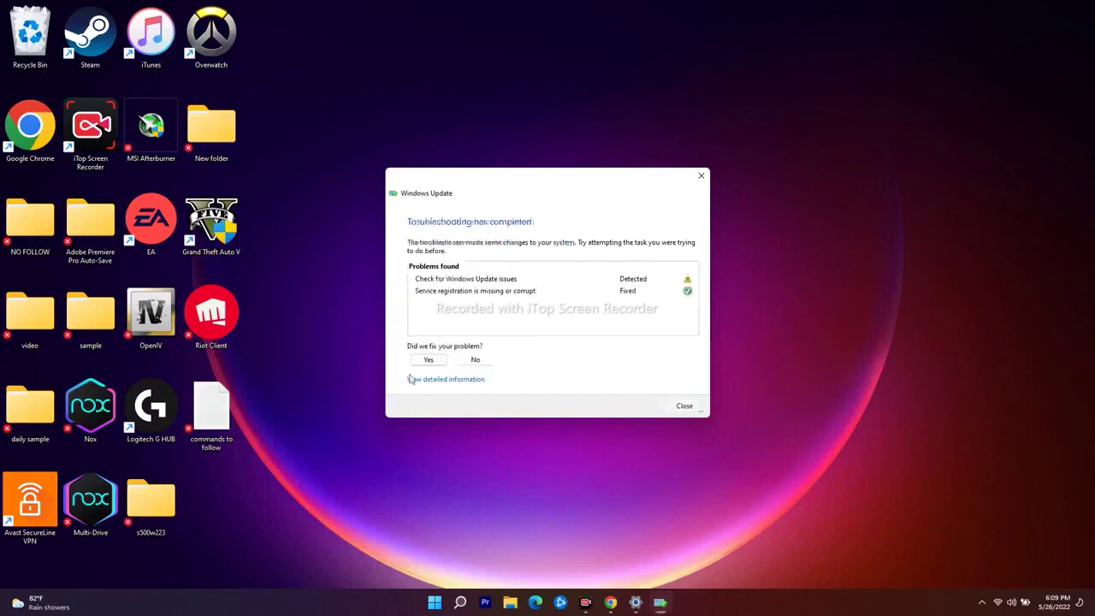
{"action": "left_click", "coordinate": [682, 409]}
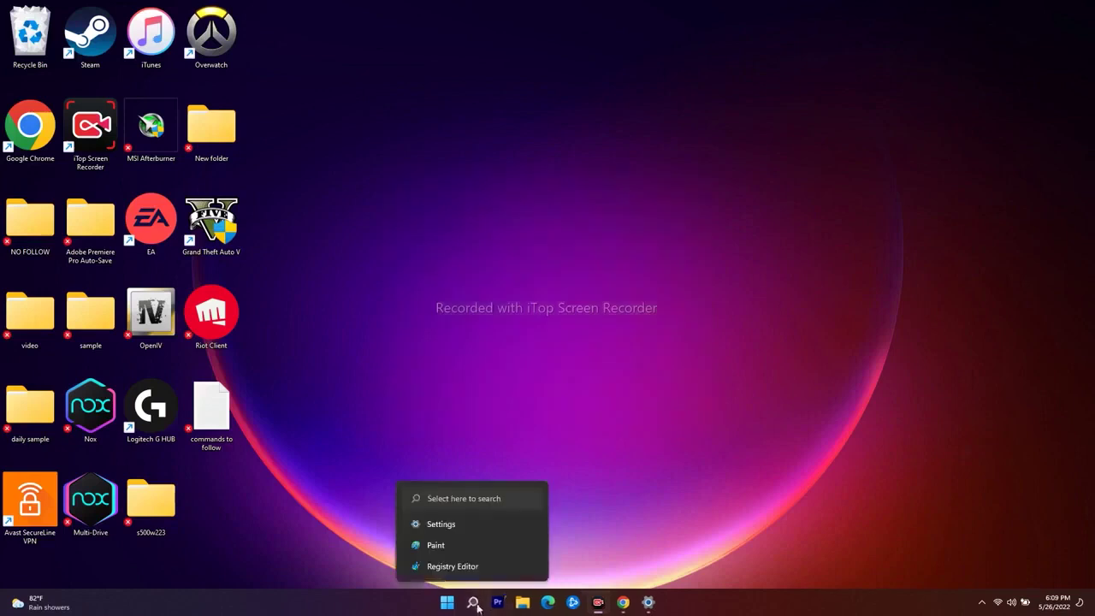
Search for 'services' and launch the Services app
{"action": "left_click", "coordinate": [477, 604]}
{"action": "type", "text": "services"}
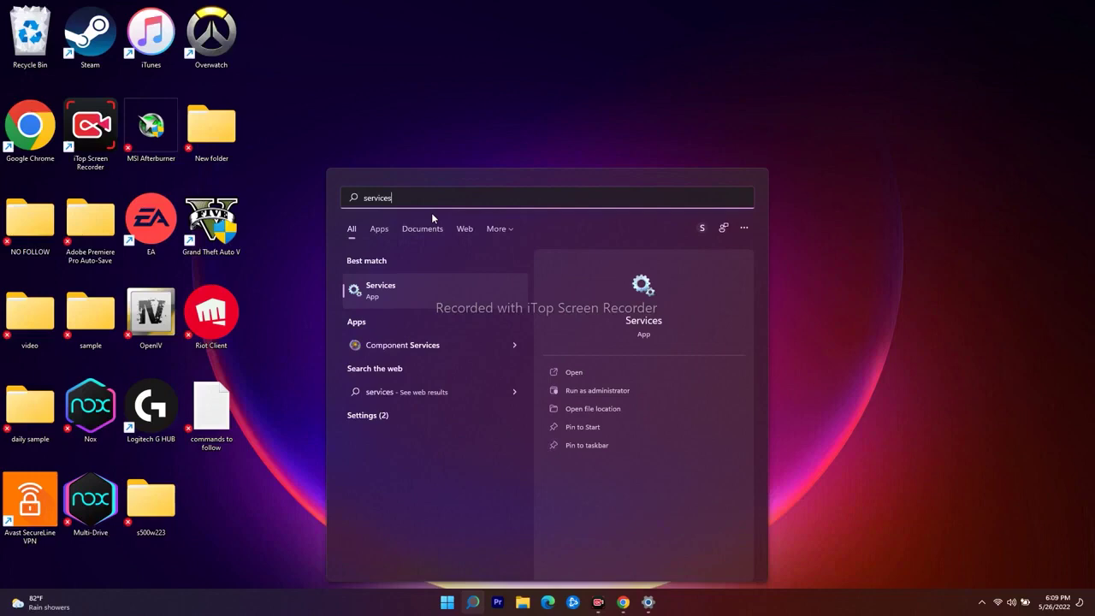
{"action": "left_click", "coordinate": [392, 288]}
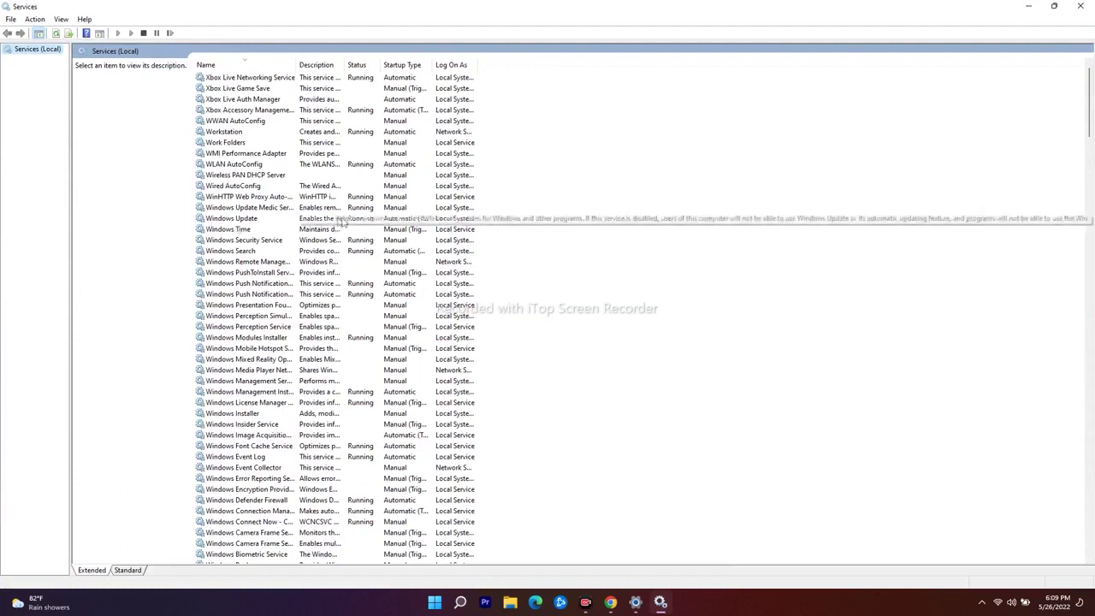
Confirm the Windows Update service's Automatic startup and restart the service
{"action": "double_click", "coordinate": [340, 222]}
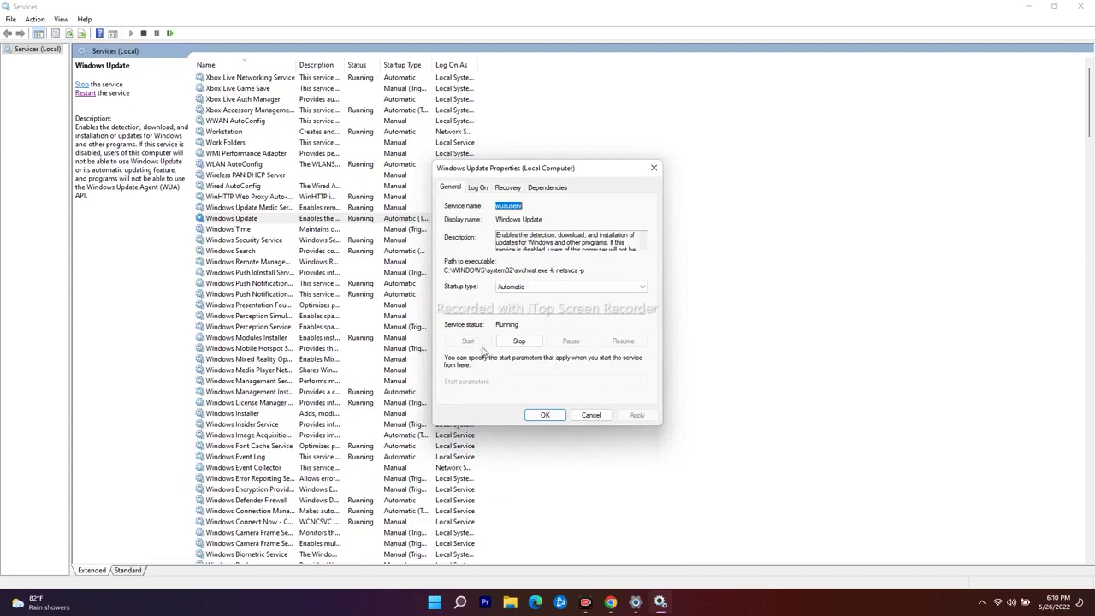
{"action": "left_click", "coordinate": [555, 418]}
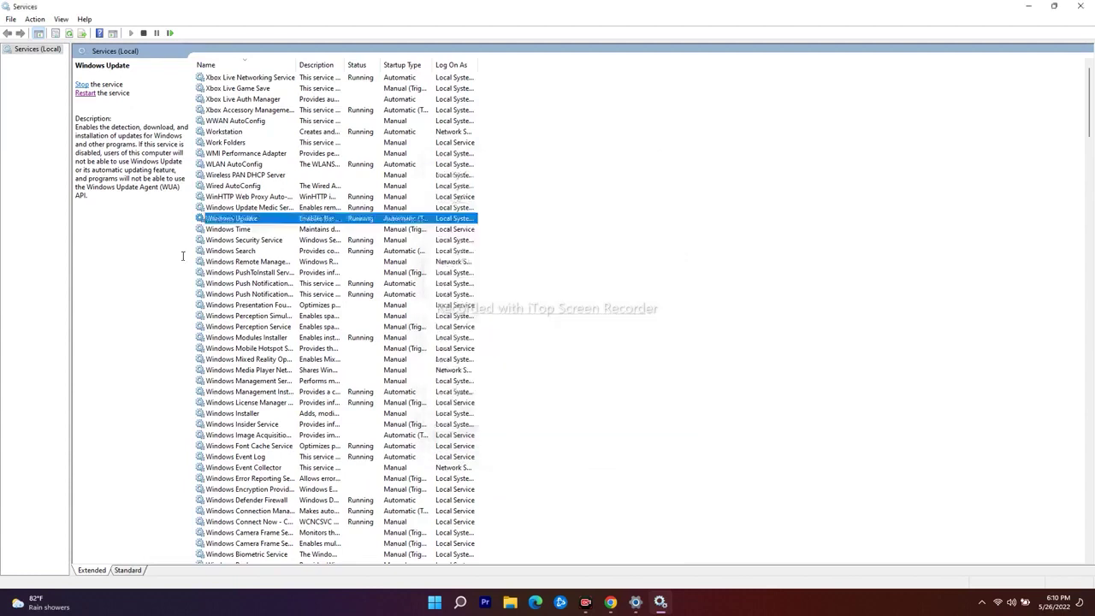
{"action": "left_click", "coordinate": [83, 85]}
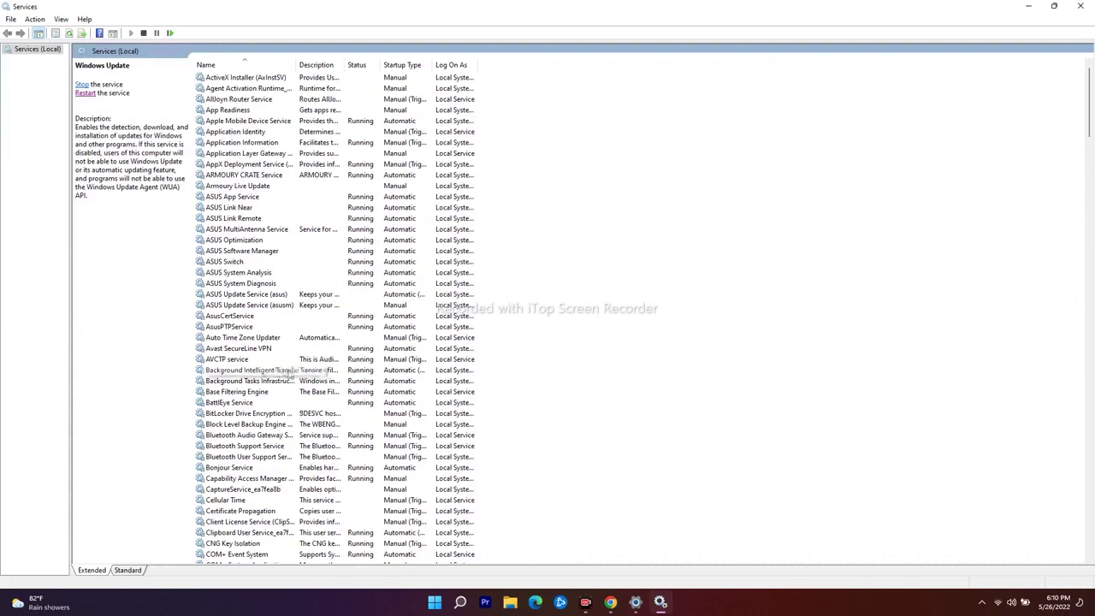
Change Background Intelligent Transfer Service startup type to Automatic and apply it
{"action": "double_click", "coordinate": [307, 373]}
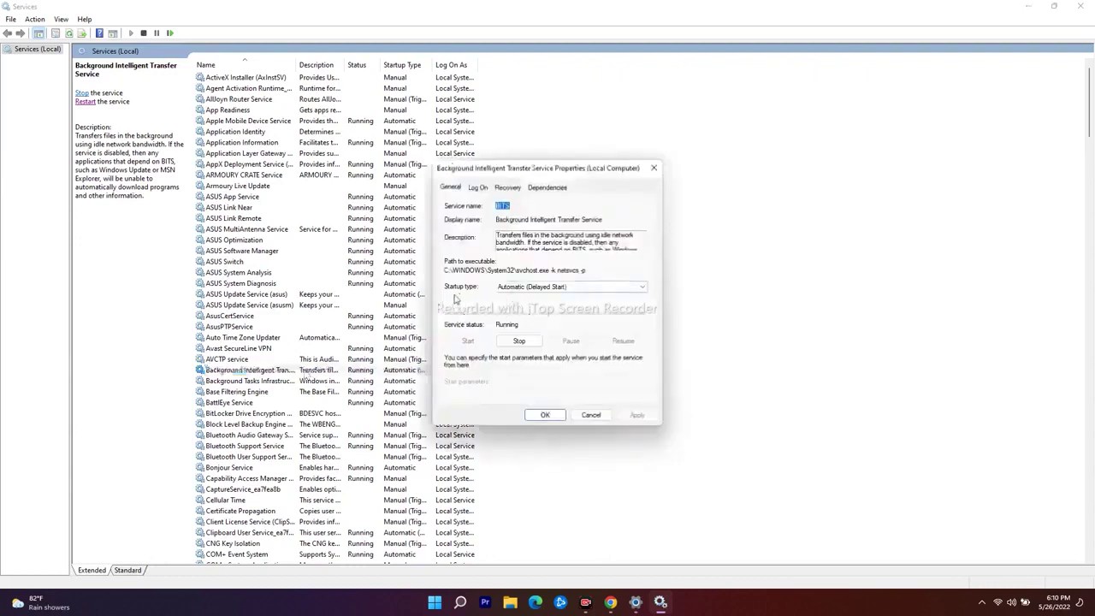
{"action": "left_click", "coordinate": [526, 290]}
{"action": "left_click", "coordinate": [538, 309]}
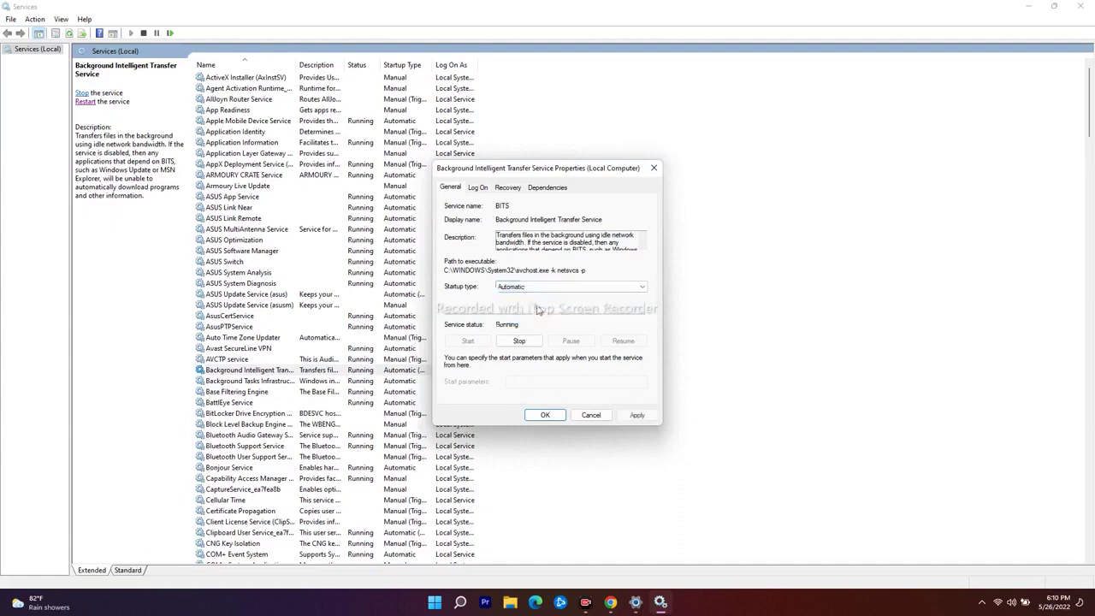
{"action": "left_click", "coordinate": [638, 416]}
{"action": "left_click", "coordinate": [545, 415]}
Restart BITS, dismiss the leftover-dialog error, and close the Services window
{"action": "left_click", "coordinate": [88, 102]}
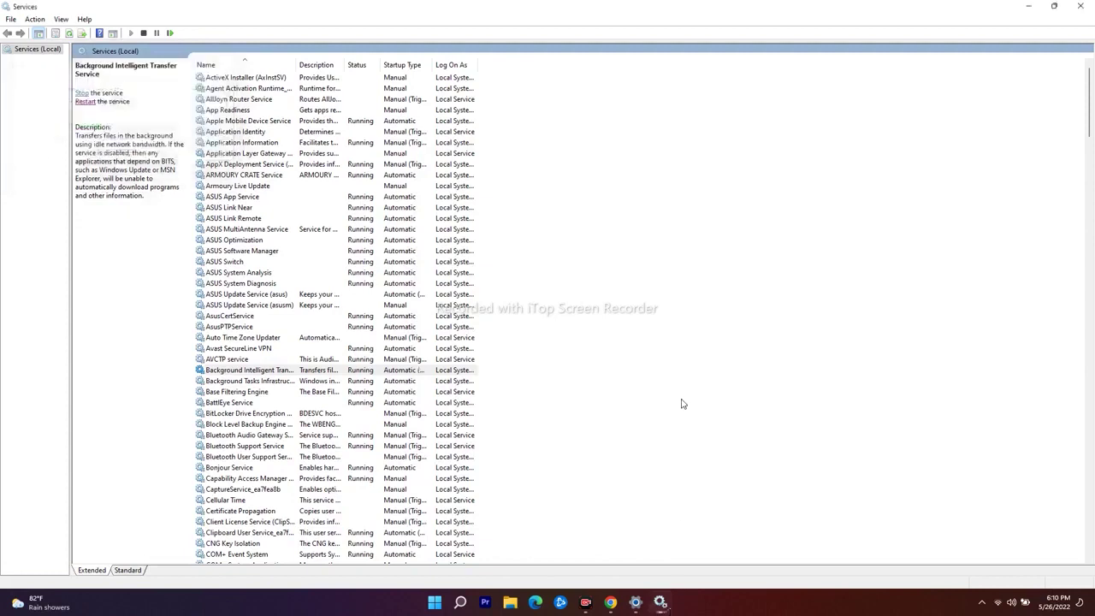
{"action": "left_click", "coordinate": [1081, 6]}
{"action": "left_click", "coordinate": [633, 323]}
{"action": "left_click", "coordinate": [545, 415]}
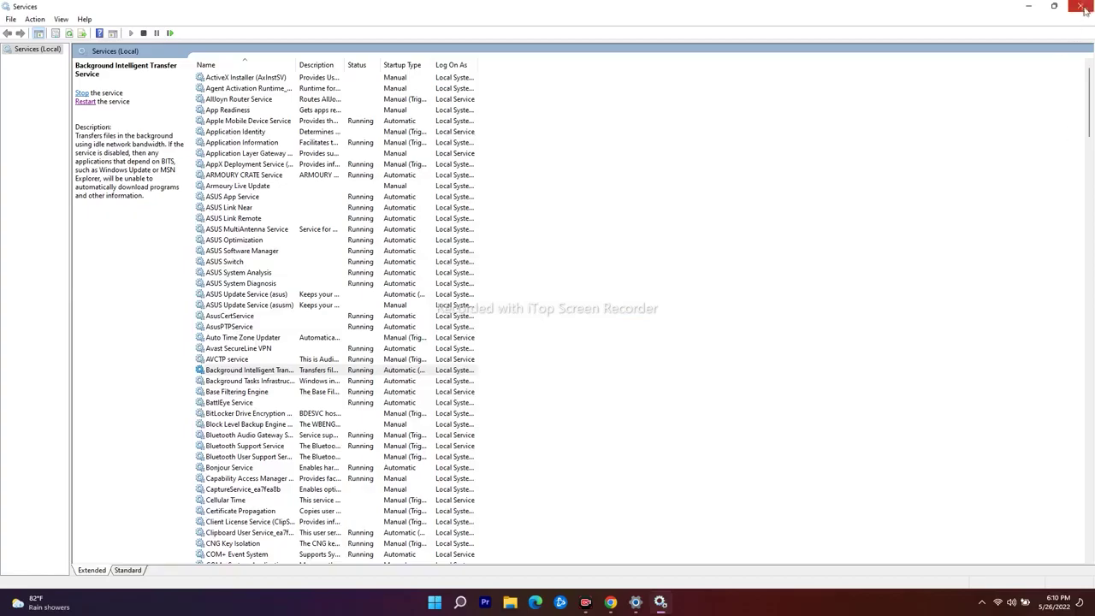
{"action": "left_click", "coordinate": [1081, 6]}
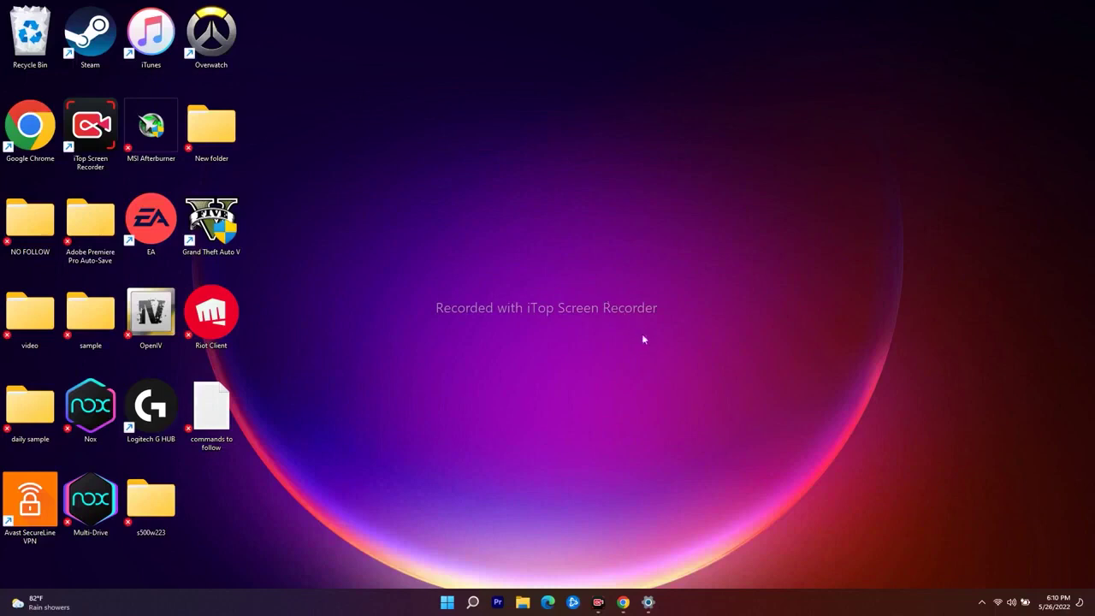
Search the Microsoft Update Catalog for KB5014019
{"action": "left_click", "coordinate": [623, 603]}
{"action": "left_click", "coordinate": [211, 31]}
{"action": "left_click", "coordinate": [310, 223]}
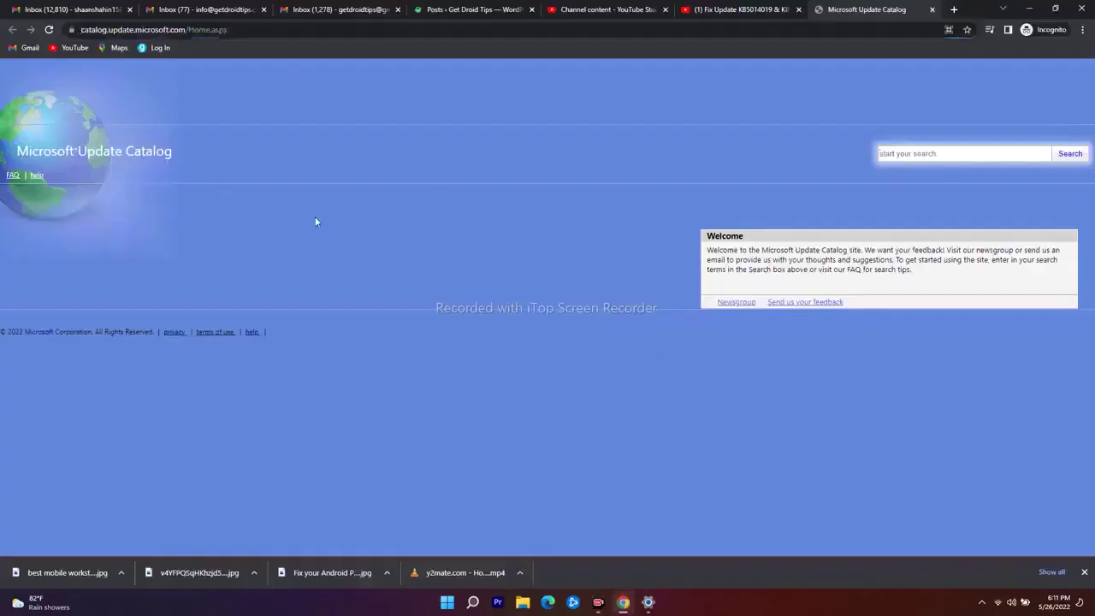
{"action": "left_click", "coordinate": [918, 153]}
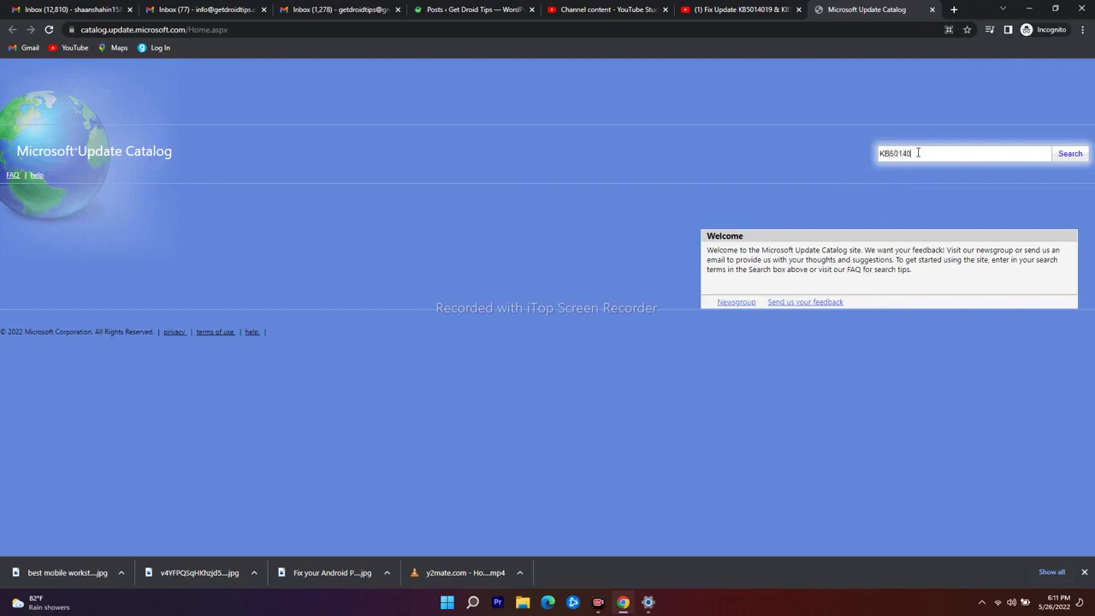
{"action": "left_click", "coordinate": [1068, 159]}
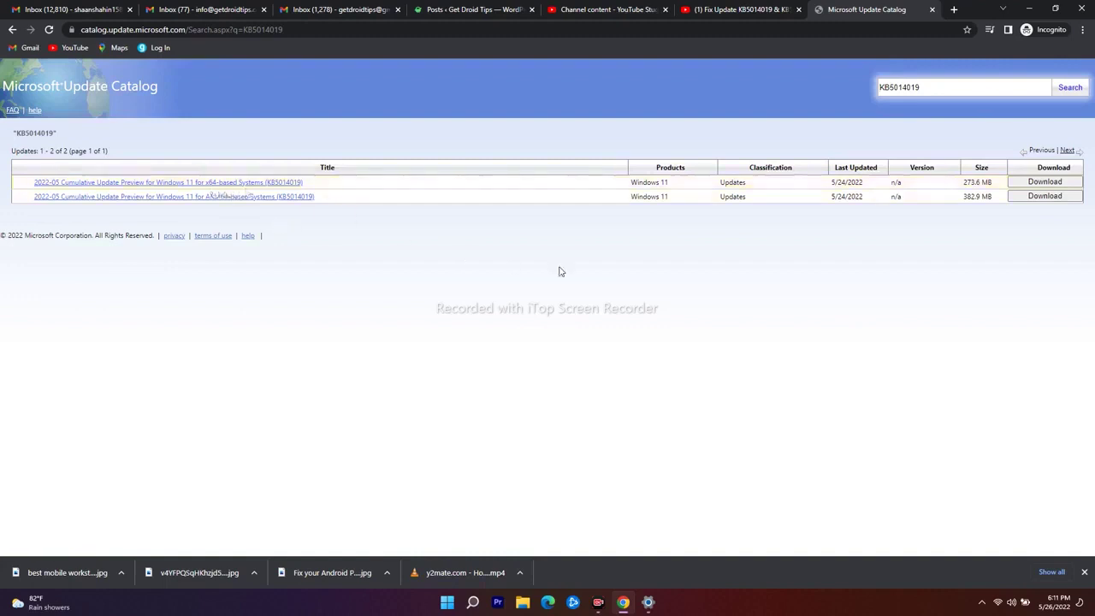
Download the ARM64 KB5014019 .msu file and close the download window
{"action": "left_click", "coordinate": [1039, 197]}
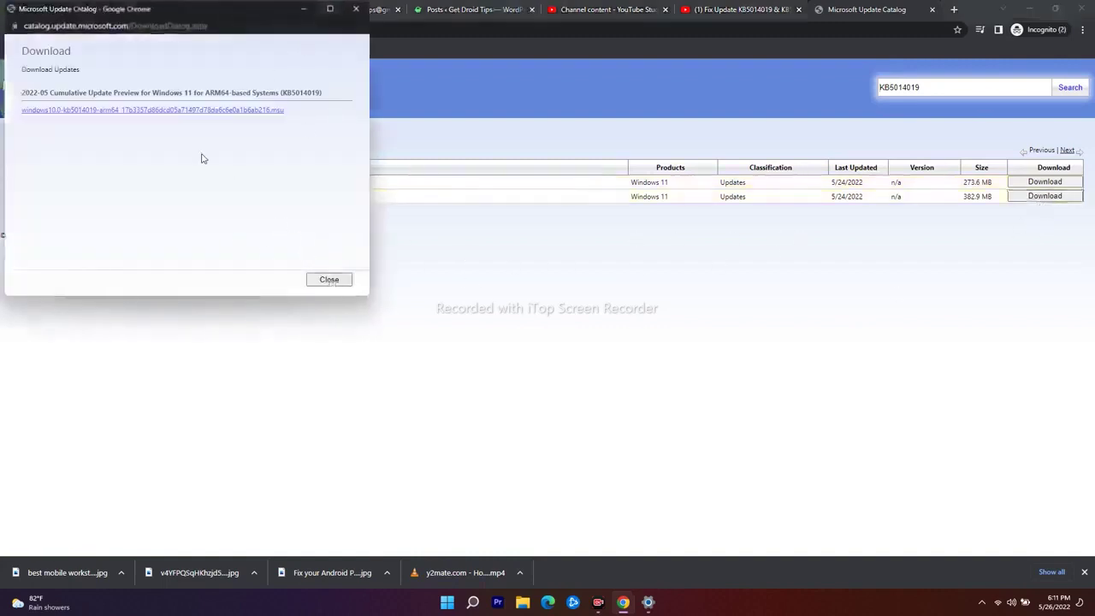
{"action": "left_click", "coordinate": [208, 110]}
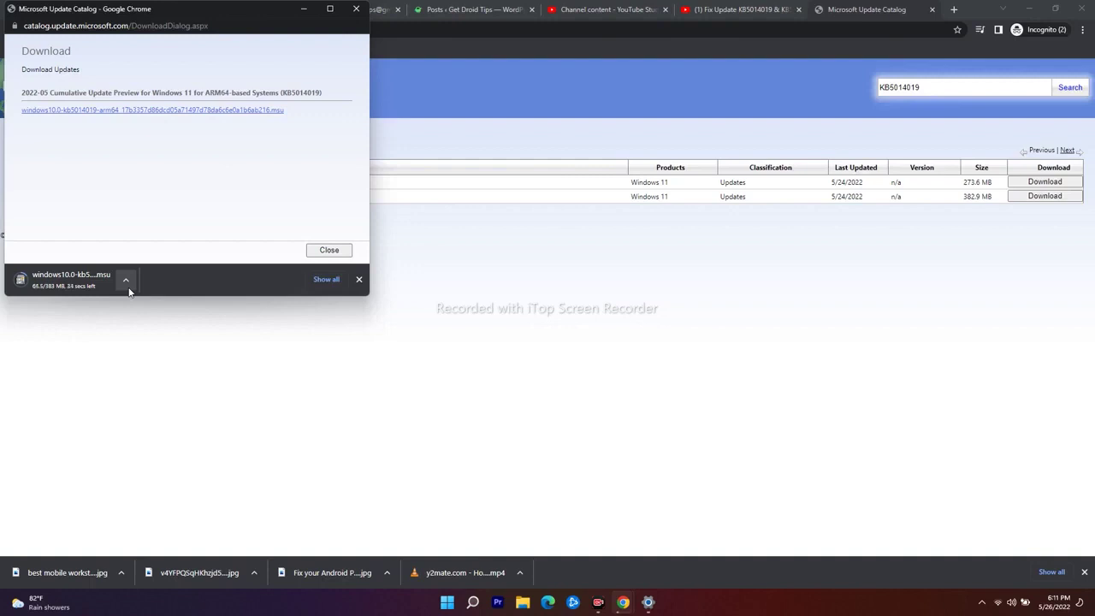
{"action": "left_click", "coordinate": [356, 9]}
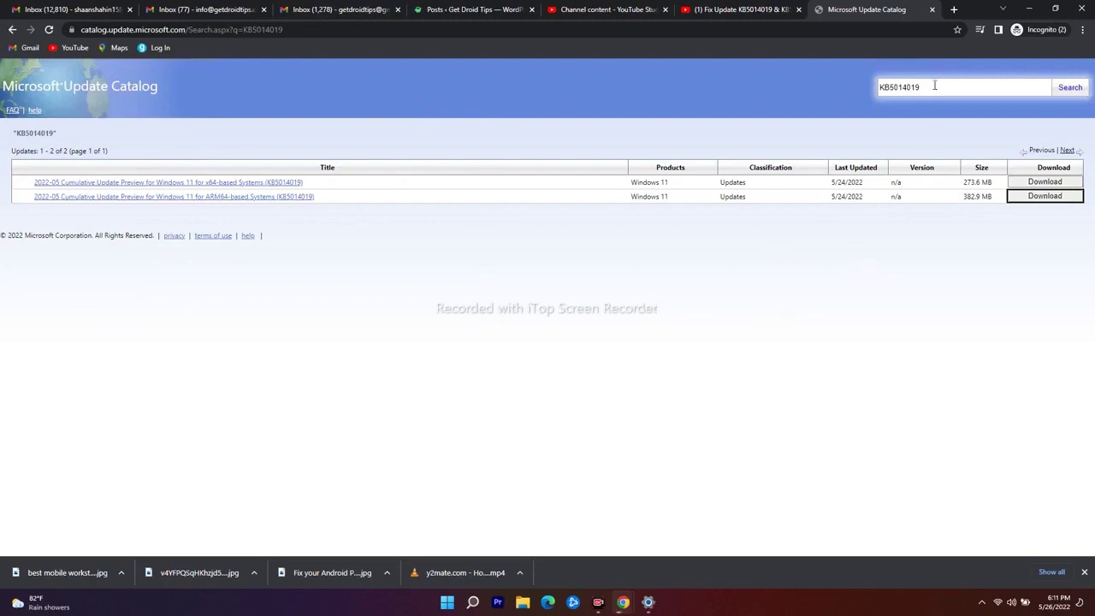
Minimize Chrome and launch Notepad from Windows search
{"action": "left_click", "coordinate": [1029, 9]}
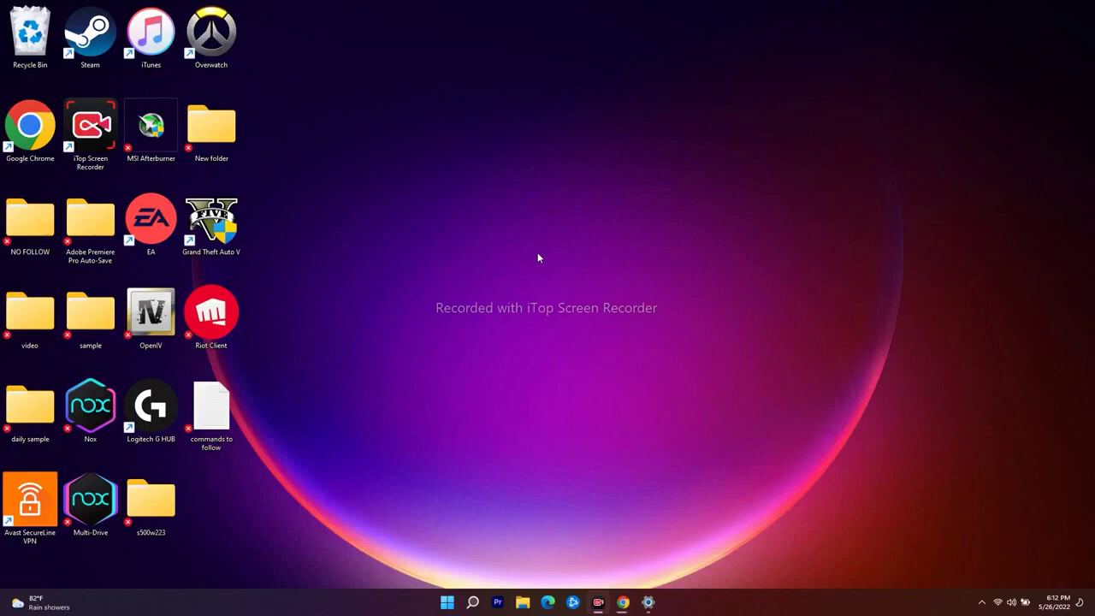
{"action": "left_click", "coordinate": [472, 602]}
{"action": "type", "text": "NOTE"}
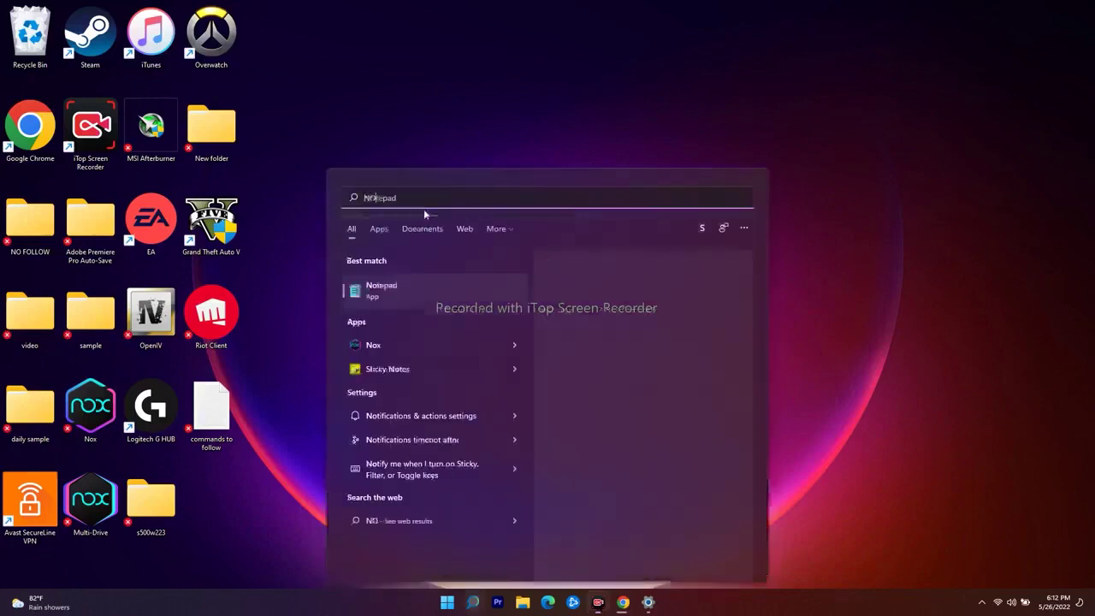
{"action": "left_click", "coordinate": [423, 295]}
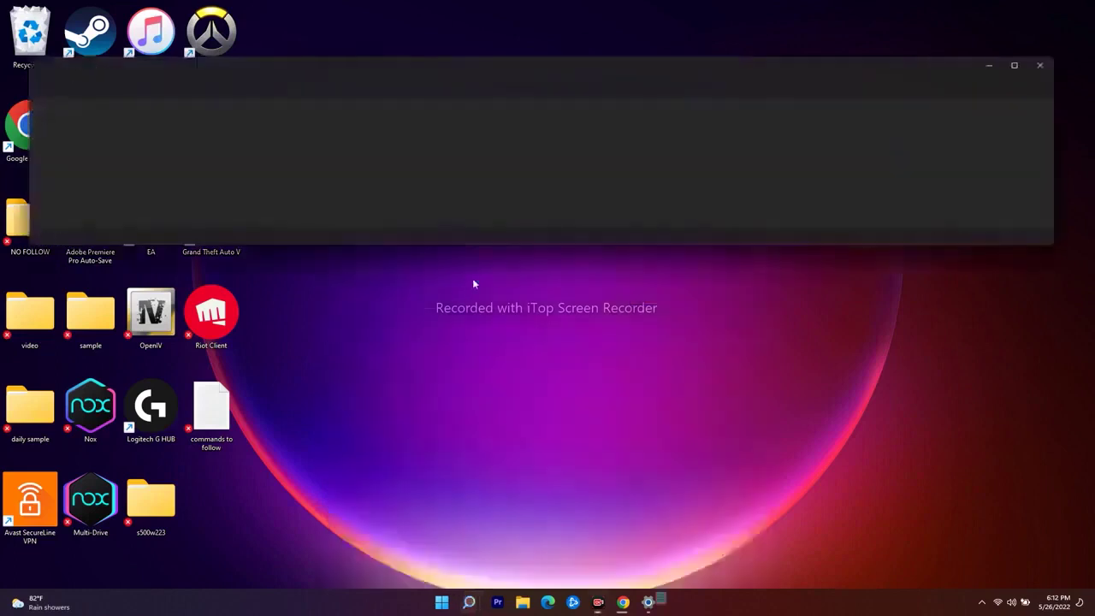
Paste the copied Windows Update reset commands into the empty note
{"action": "right_click", "coordinate": [73, 124]}
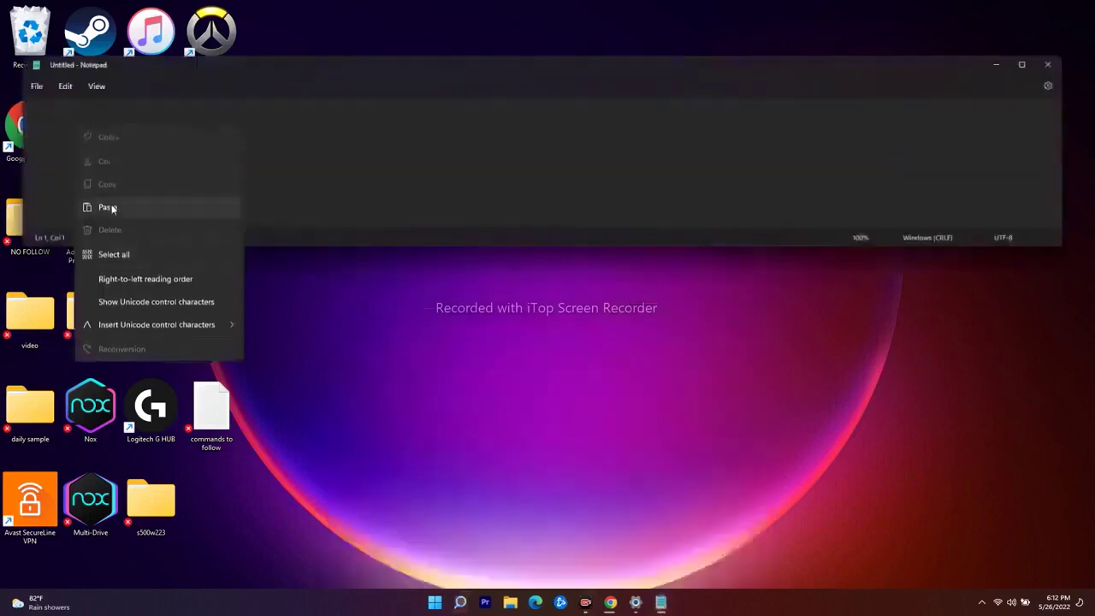
{"action": "left_click", "coordinate": [108, 208]}
{"action": "scroll", "coordinate": [233, 199], "scroll_direction": "up", "scroll_amount": 3}
{"action": "scroll", "coordinate": [150, 143], "scroll_direction": "up", "scroll_amount": 3}
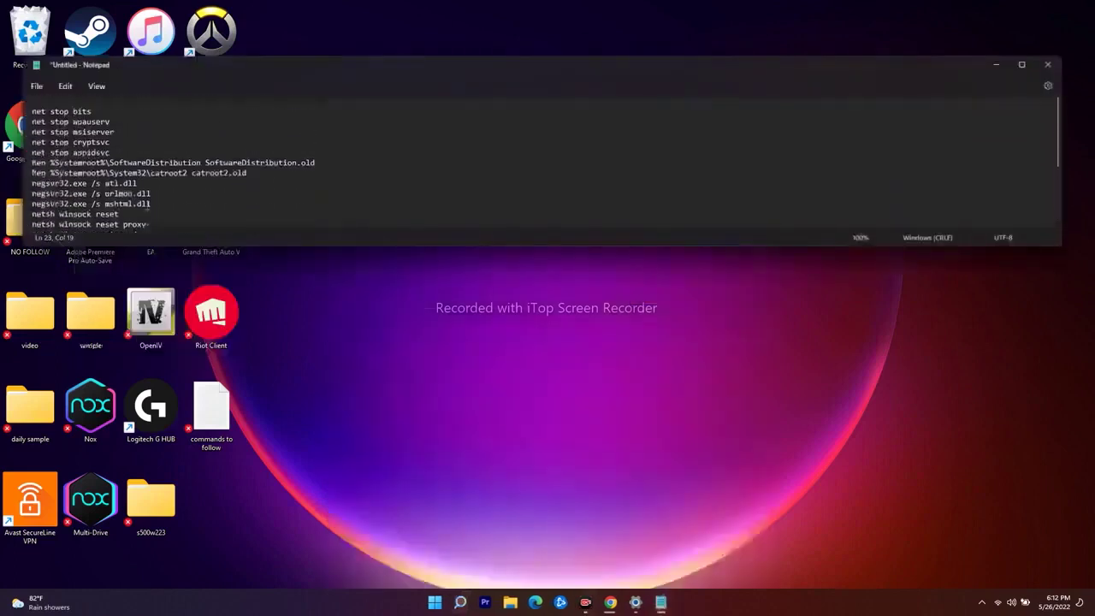
{"action": "scroll", "coordinate": [149, 143], "scroll_direction": "down", "scroll_amount": 3}
{"action": "scroll", "coordinate": [150, 143], "scroll_direction": "down", "scroll_amount": 2}
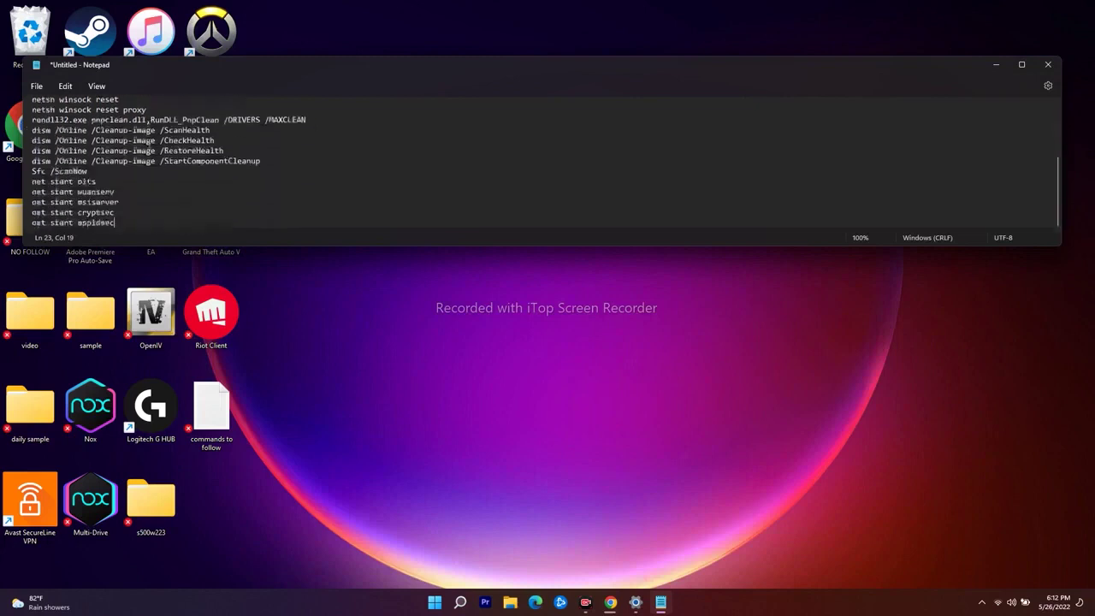
{"action": "scroll", "coordinate": [150, 143], "scroll_direction": "up", "scroll_amount": 3}
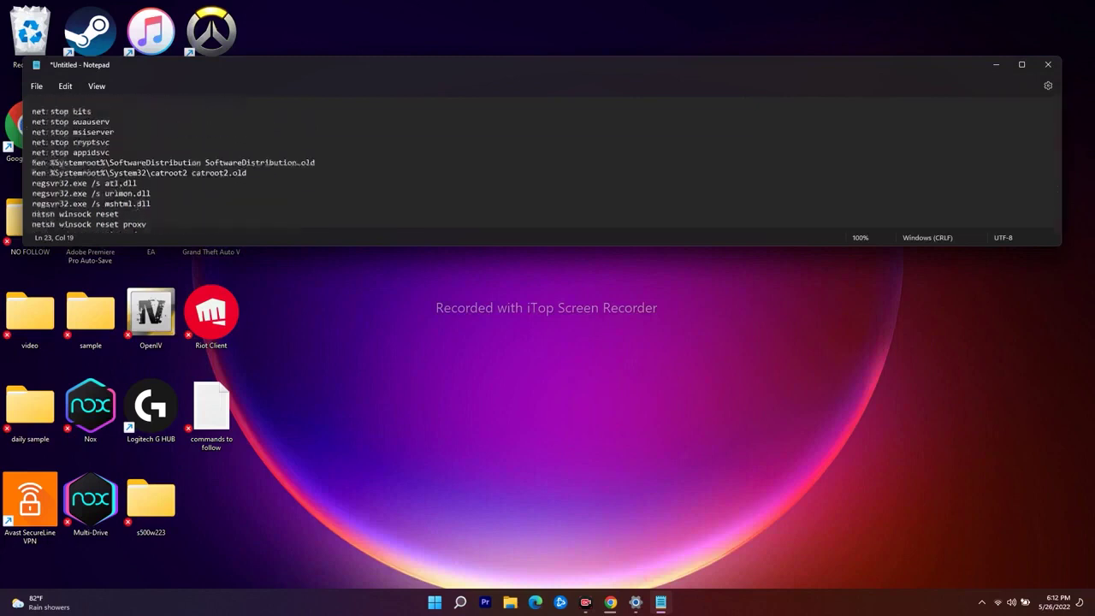
Bring up the Save As dialog for the note from the File menu
{"action": "left_click", "coordinate": [35, 88]}
{"action": "left_click", "coordinate": [43, 163]}
{"action": "left_click", "coordinate": [558, 65]}
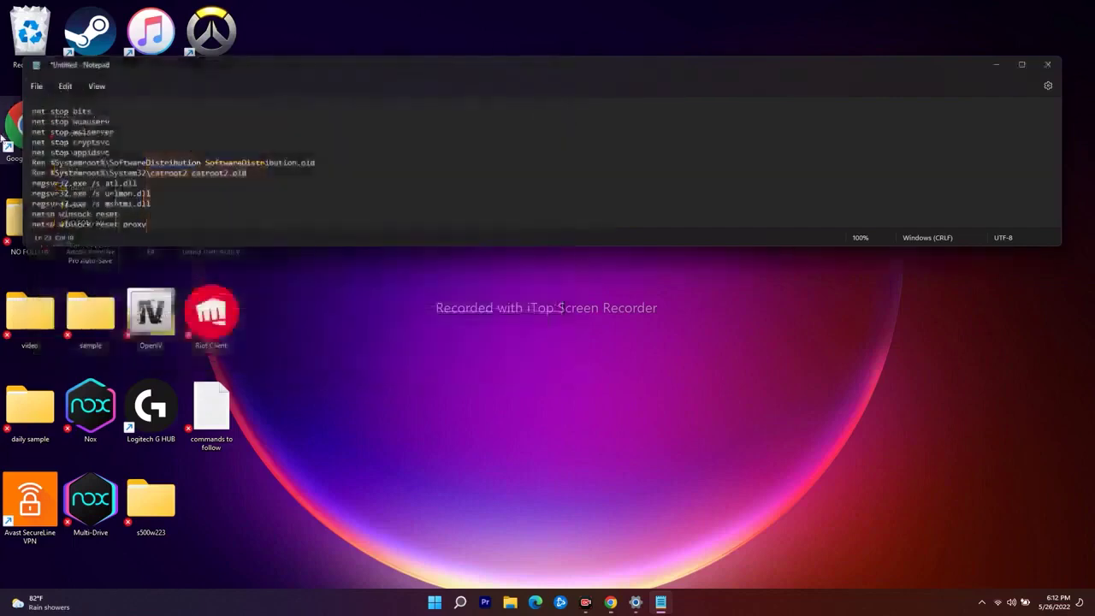
{"action": "left_click", "coordinate": [37, 86]}
{"action": "left_click", "coordinate": [68, 184]}
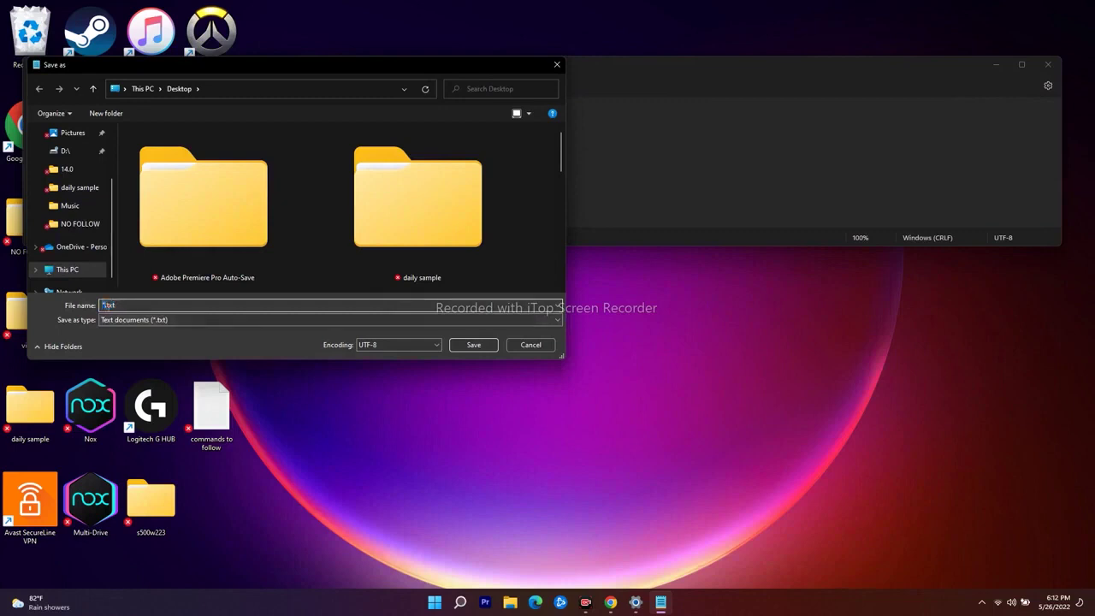
Save the script on the Desktop as Wufix.bat with type All files
{"action": "key", "text": "Delete"}
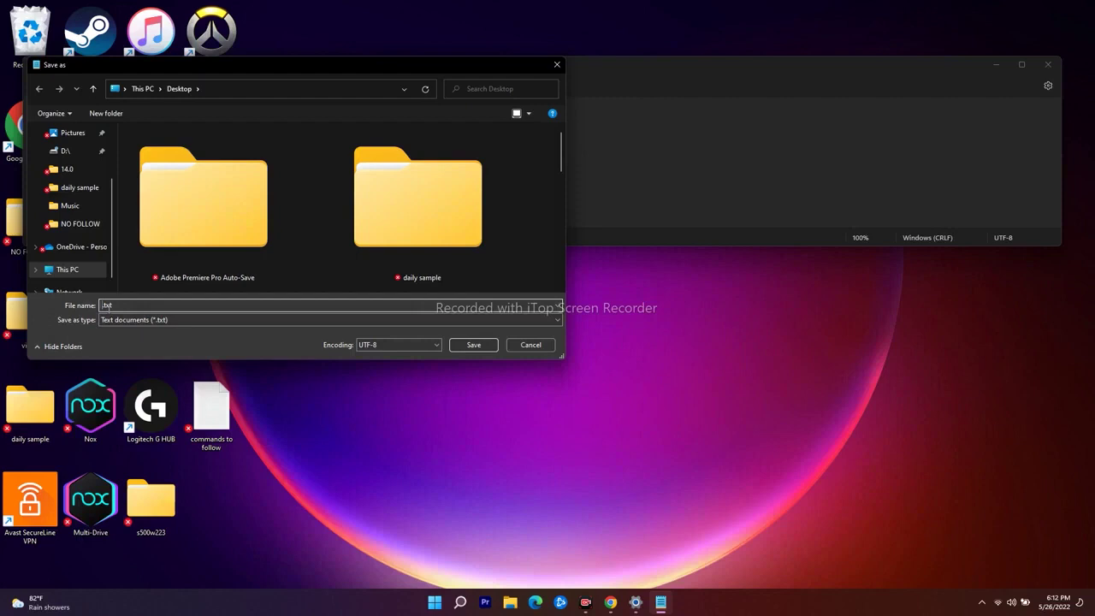
{"action": "type", "text": "Wufix"}
{"action": "key", "text": "BackSpace"}
{"action": "key", "text": "BackSpace"}
{"action": "key", "text": "BackSpace"}
{"action": "type", "text": "bat"}
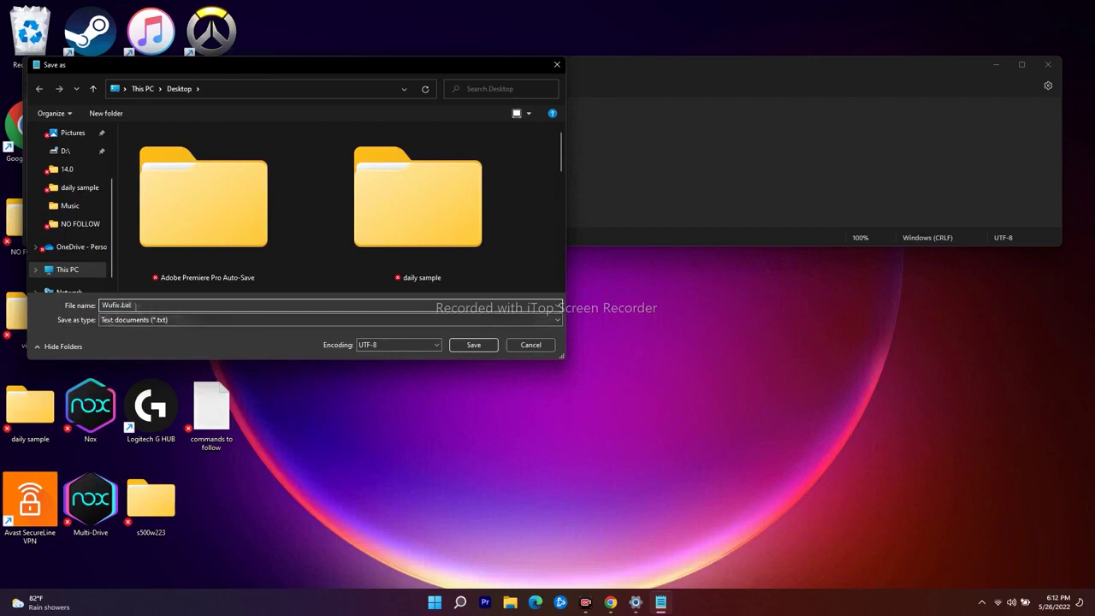
{"action": "left_click", "coordinate": [190, 320]}
{"action": "left_click", "coordinate": [172, 336]}
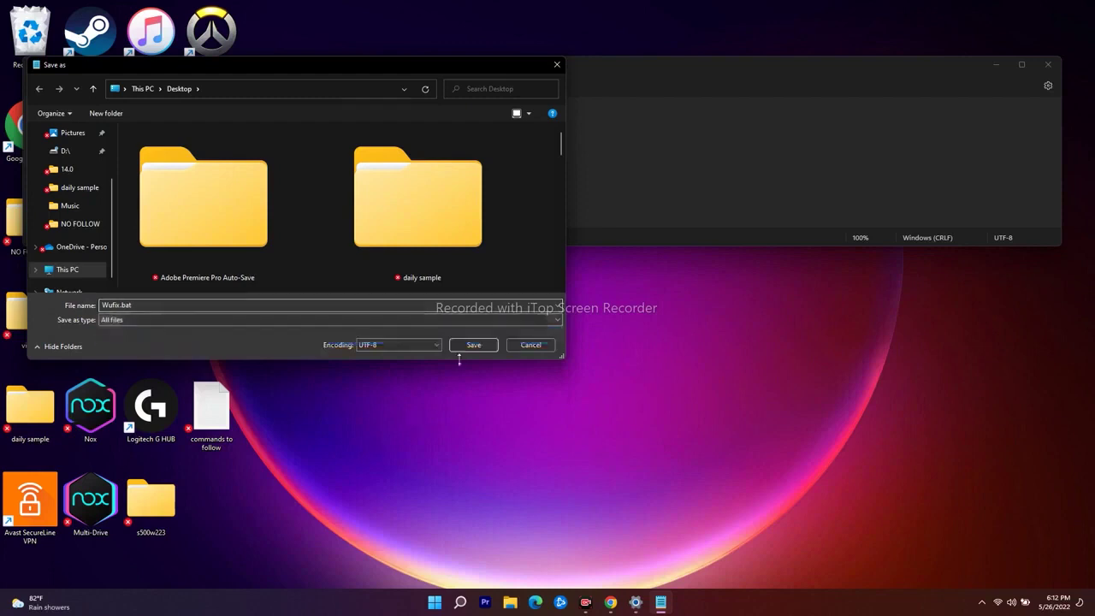
{"action": "scroll", "coordinate": [77, 240], "scroll_direction": "up", "scroll_amount": 3}
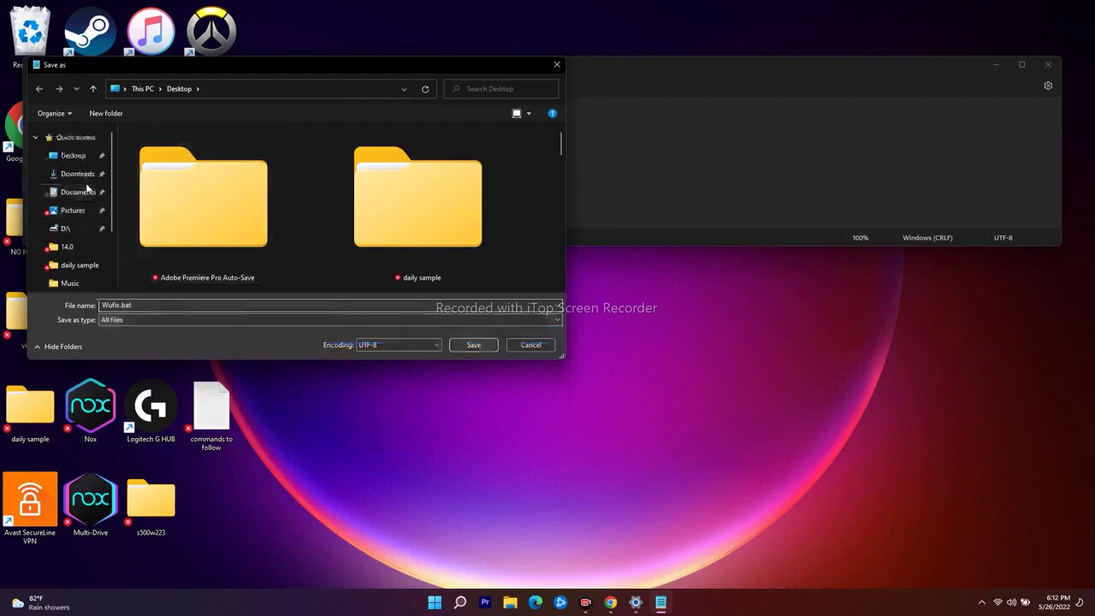
{"action": "scroll", "coordinate": [411, 209], "scroll_direction": "down", "scroll_amount": 10}
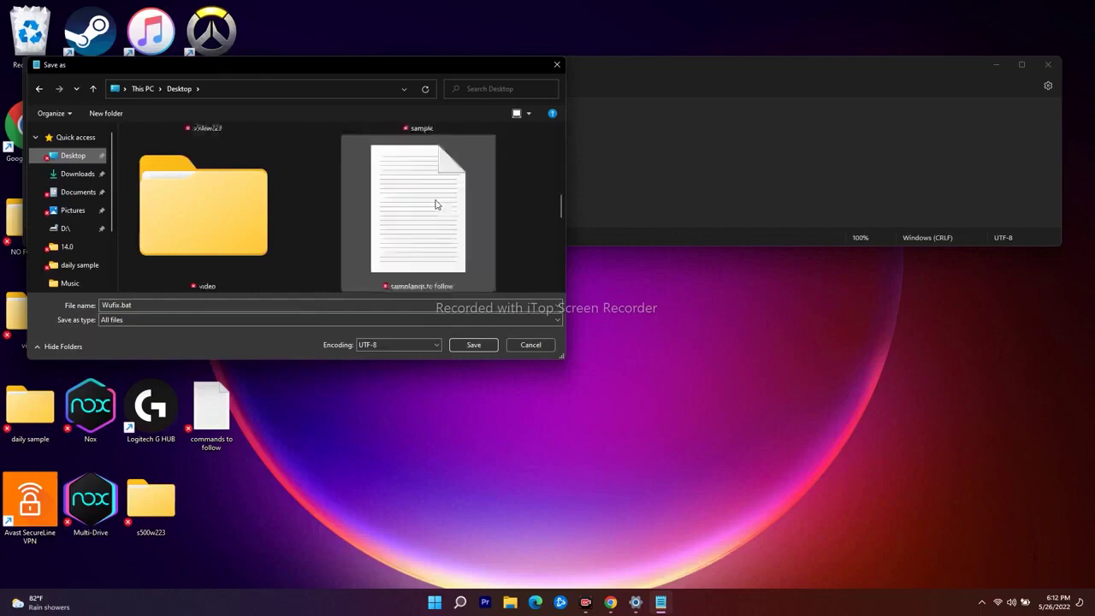
{"action": "left_click", "coordinate": [471, 345]}
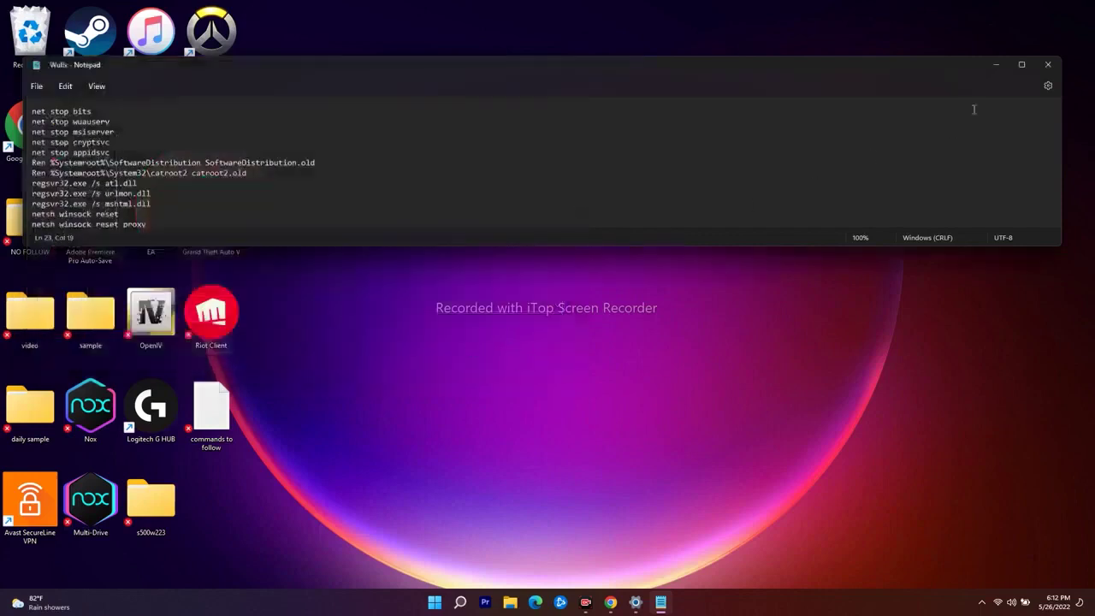
Minimize Notepad and run the desktop Wufix file as administrator
{"action": "left_click", "coordinate": [995, 72]}
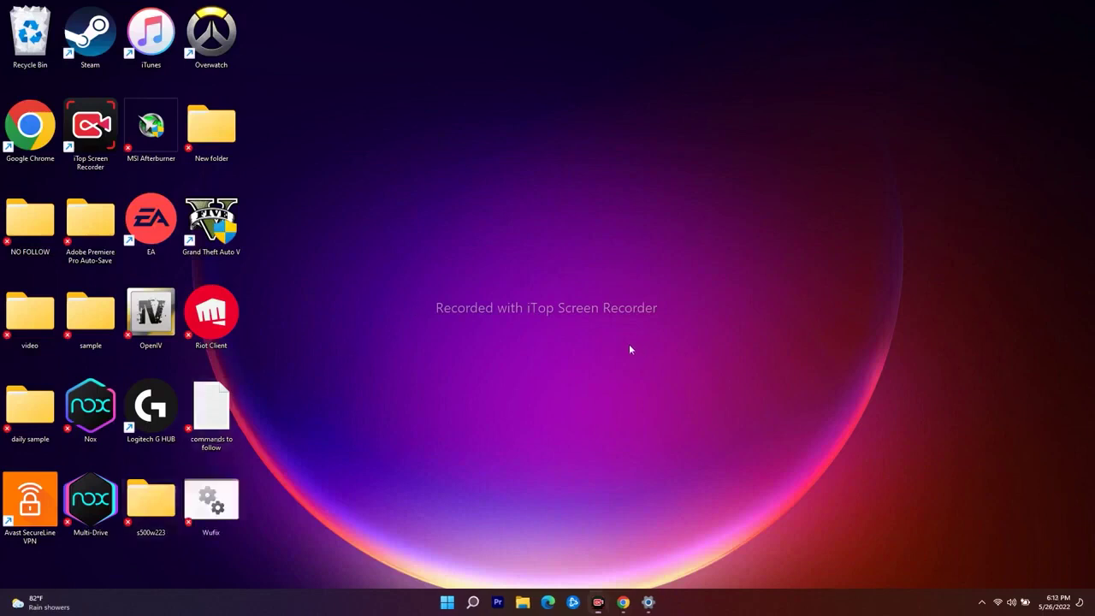
{"action": "right_click", "coordinate": [231, 510]}
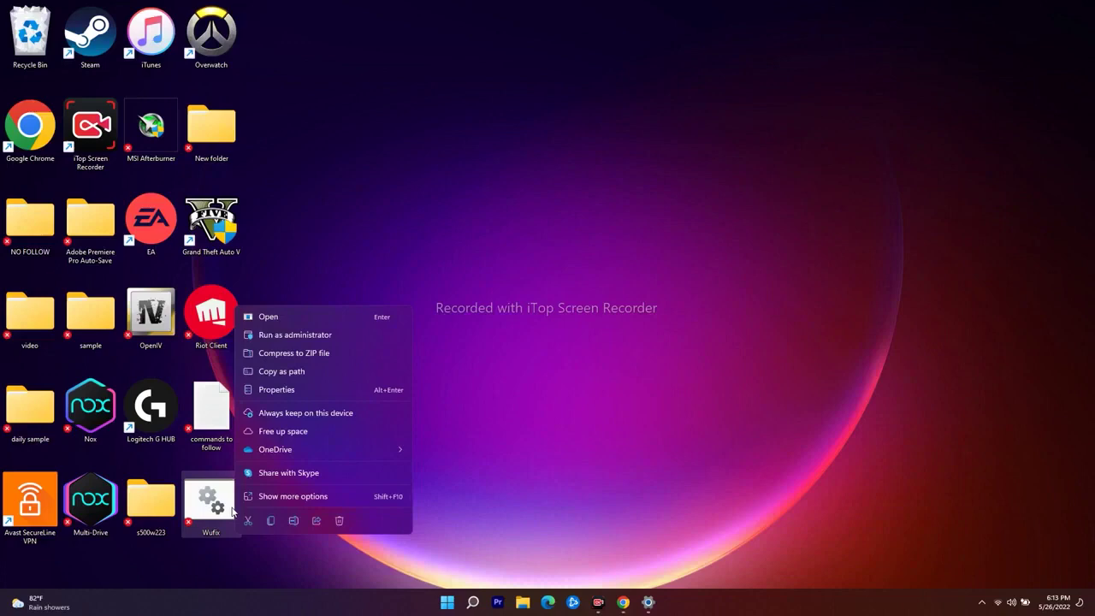
{"action": "left_click", "coordinate": [315, 335]}
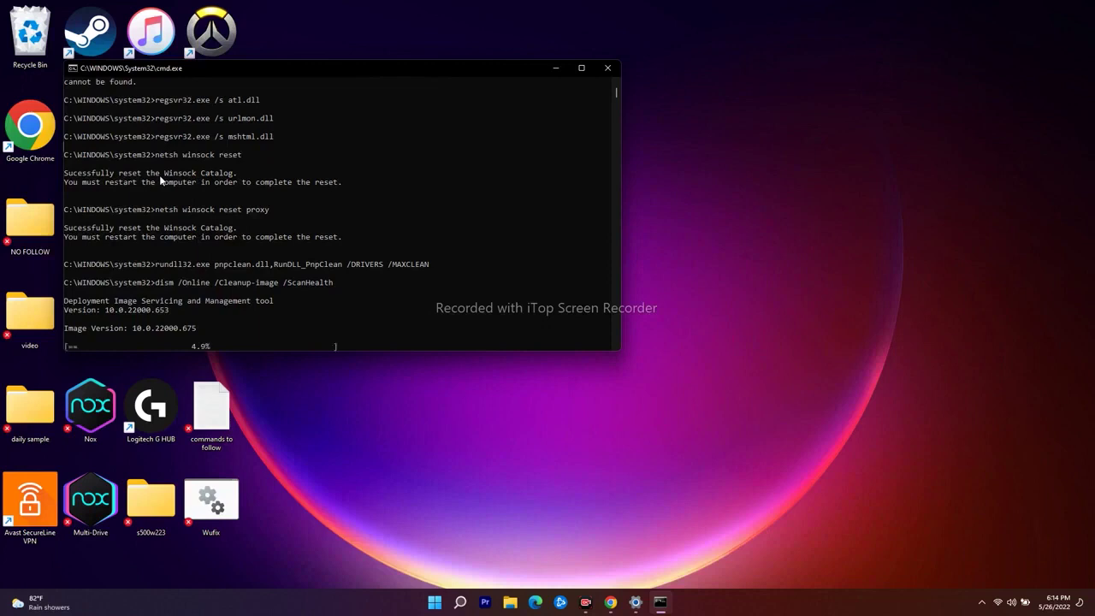
Scroll the Command Prompt output while DISM ScanHealth keeps running
{"action": "scroll", "coordinate": [406, 201], "scroll_direction": "down", "scroll_amount": 7}
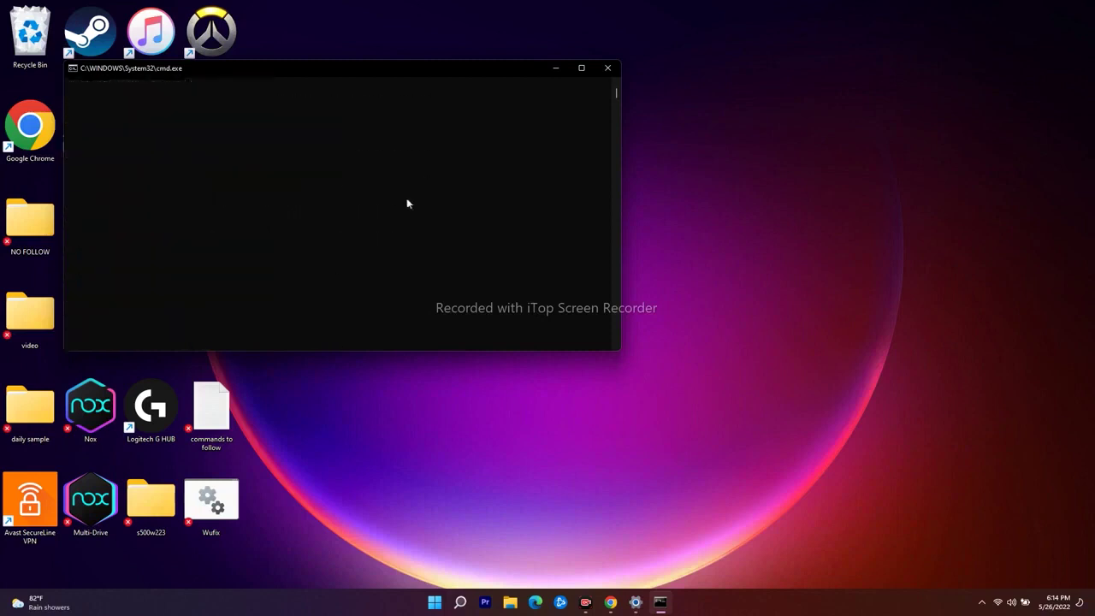